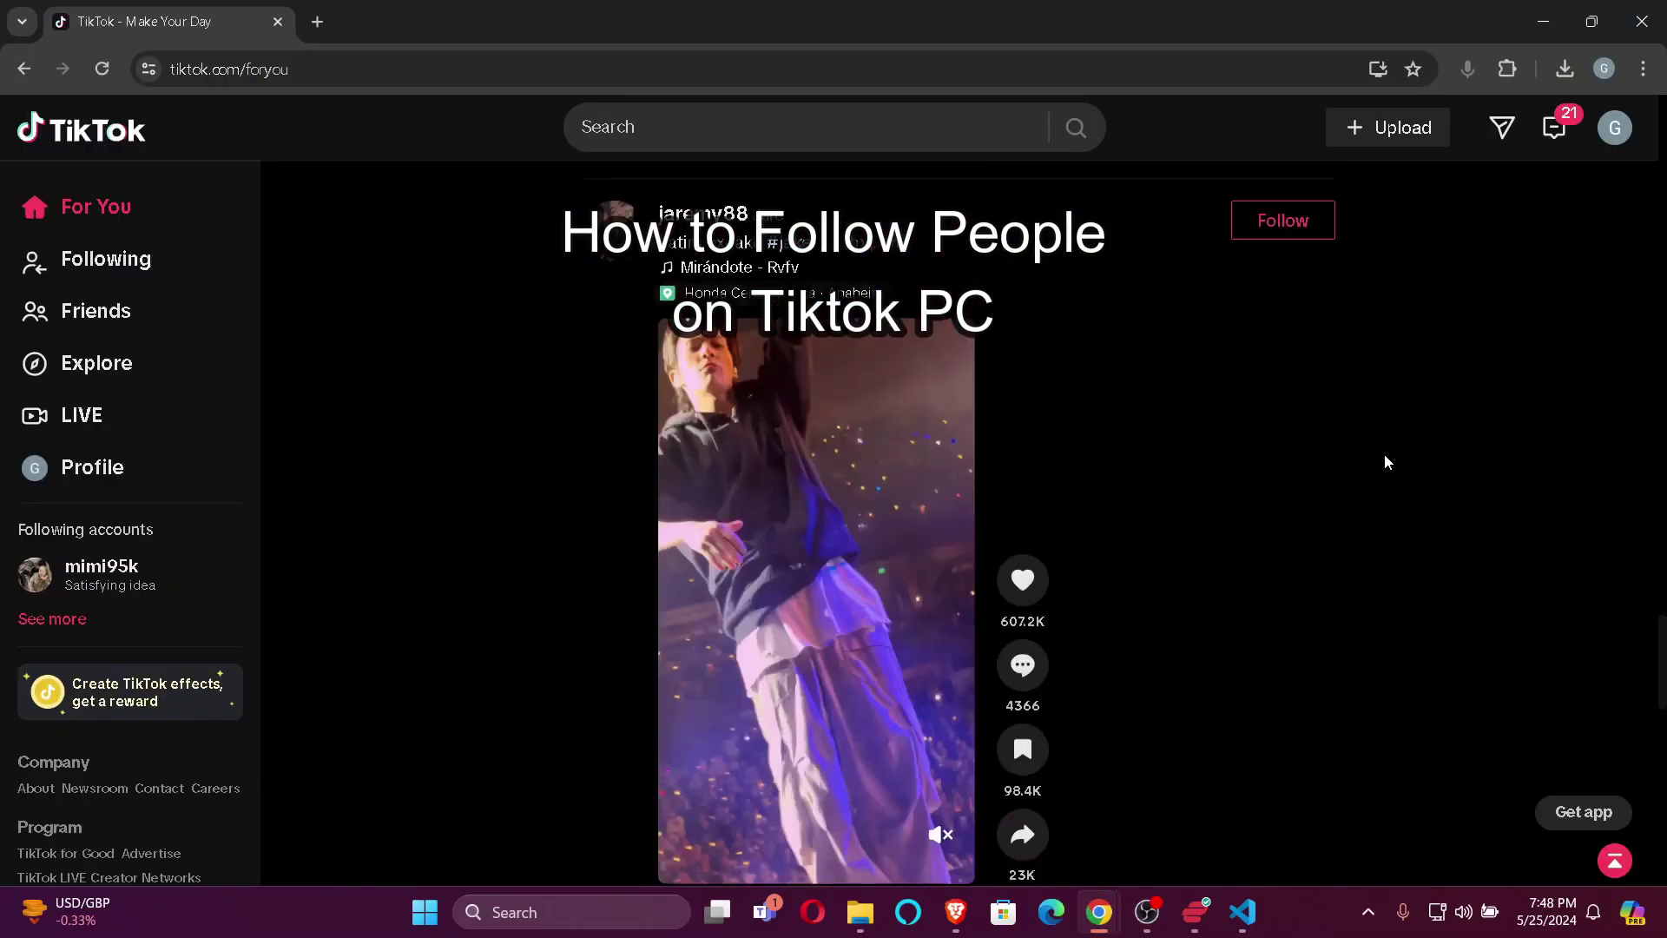
pyautogui.scroll(-3, 1385, 454)
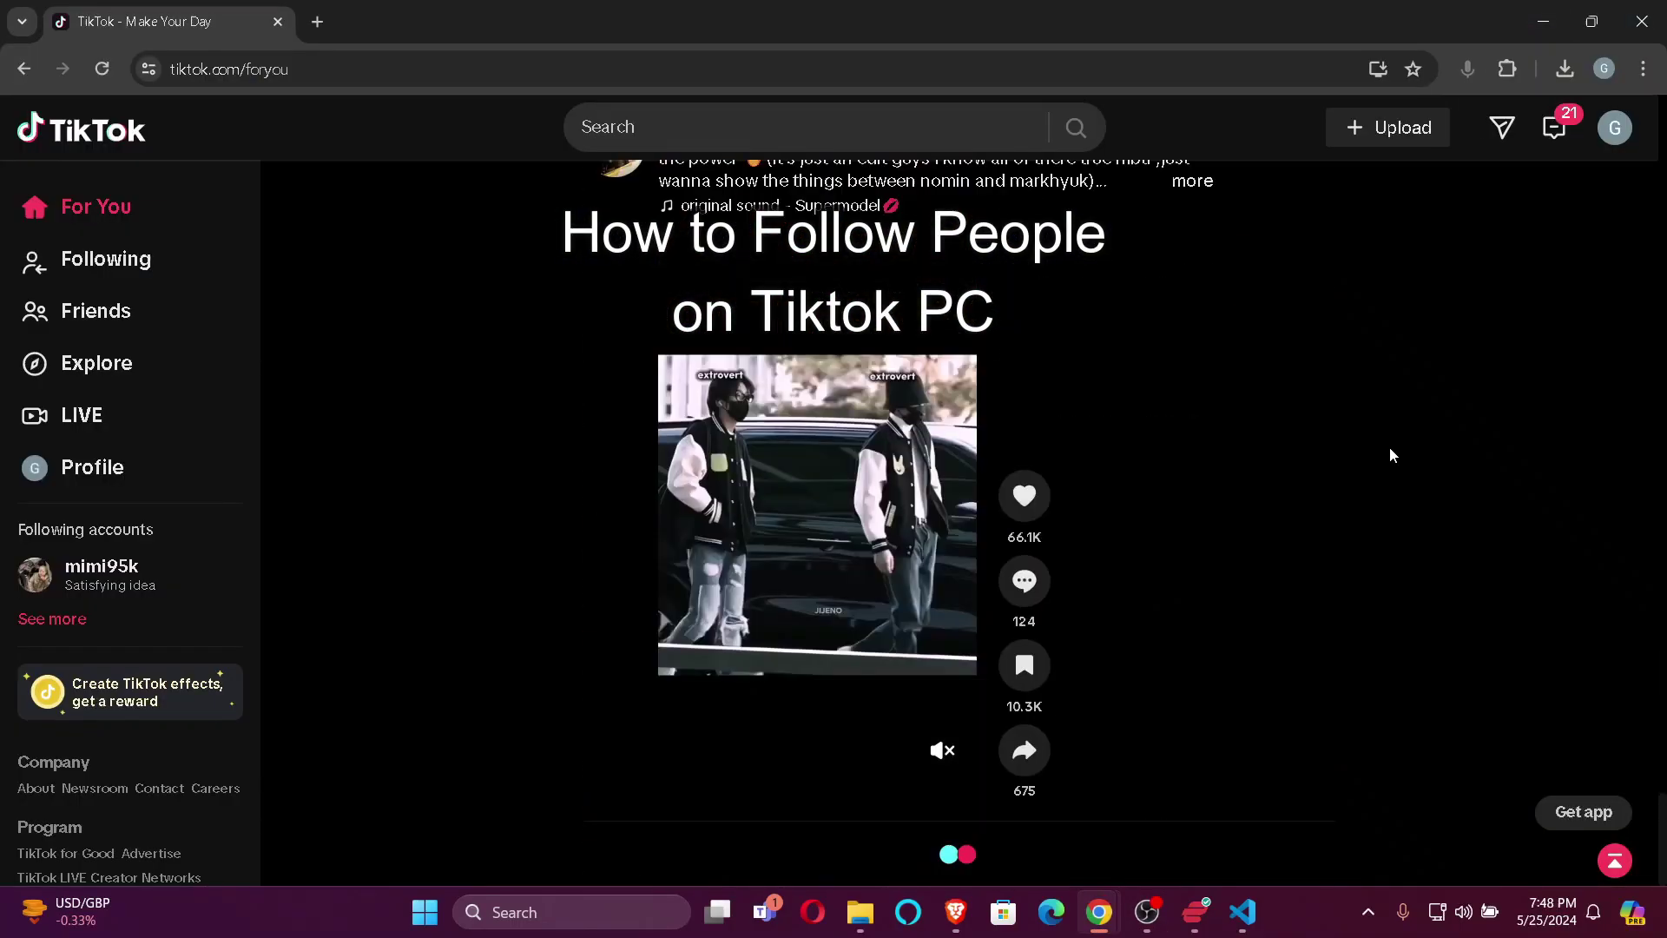
pyautogui.scroll(3, 1323, 454)
pyautogui.scroll(3, 1323, 454)
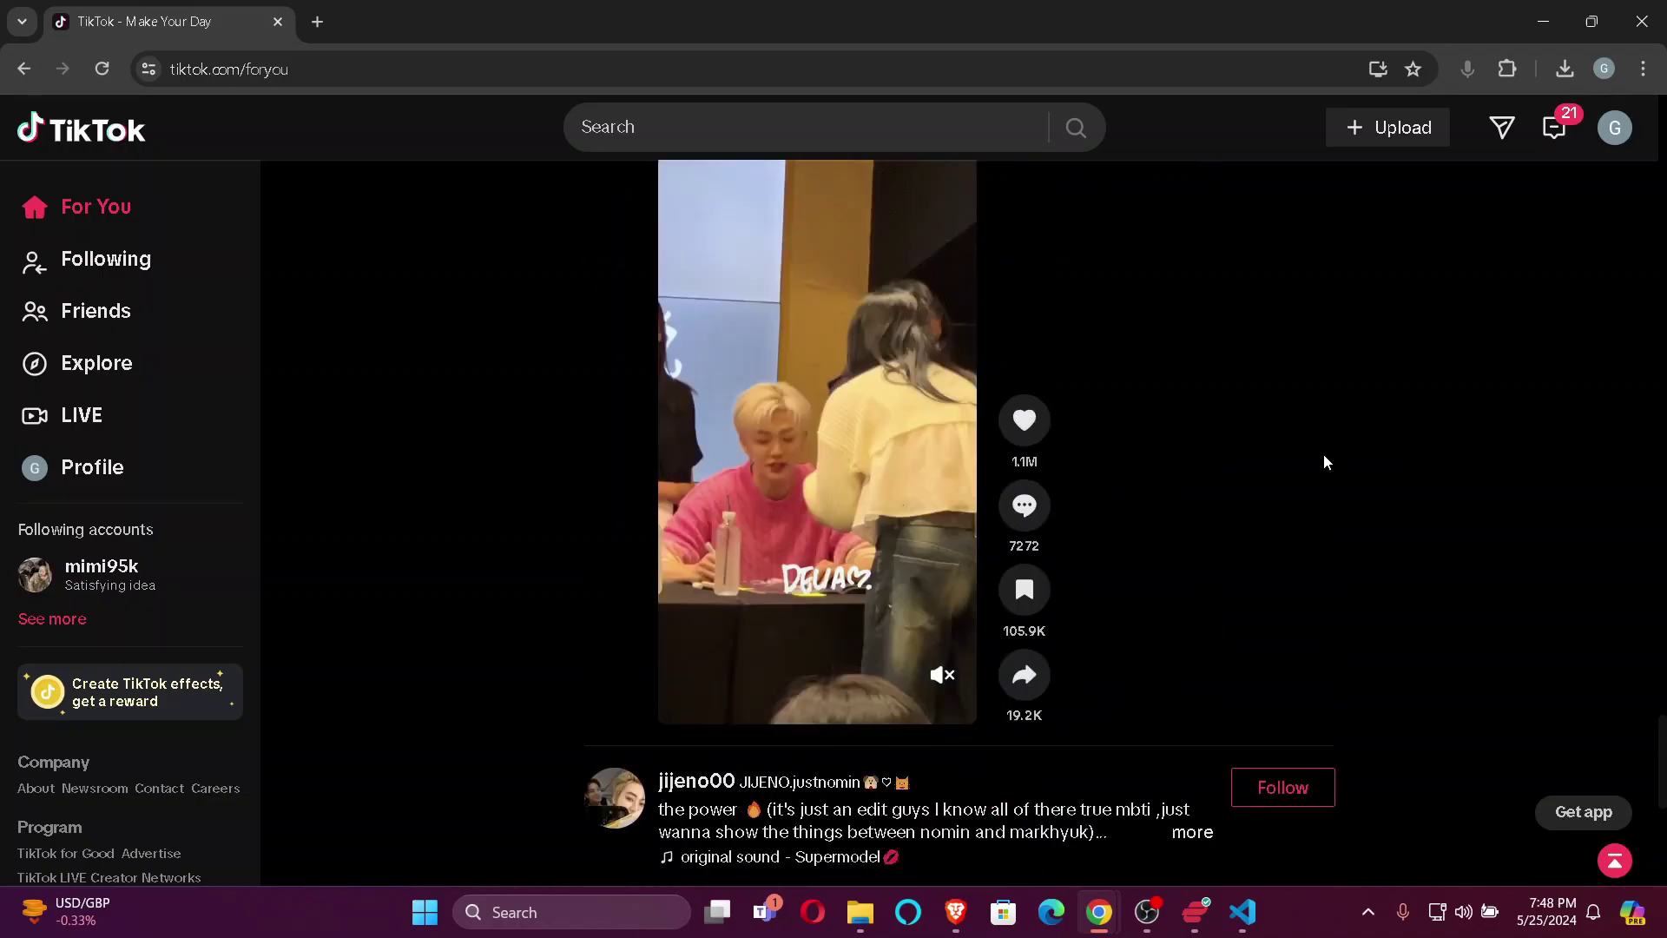
pyautogui.scroll(3, 1323, 454)
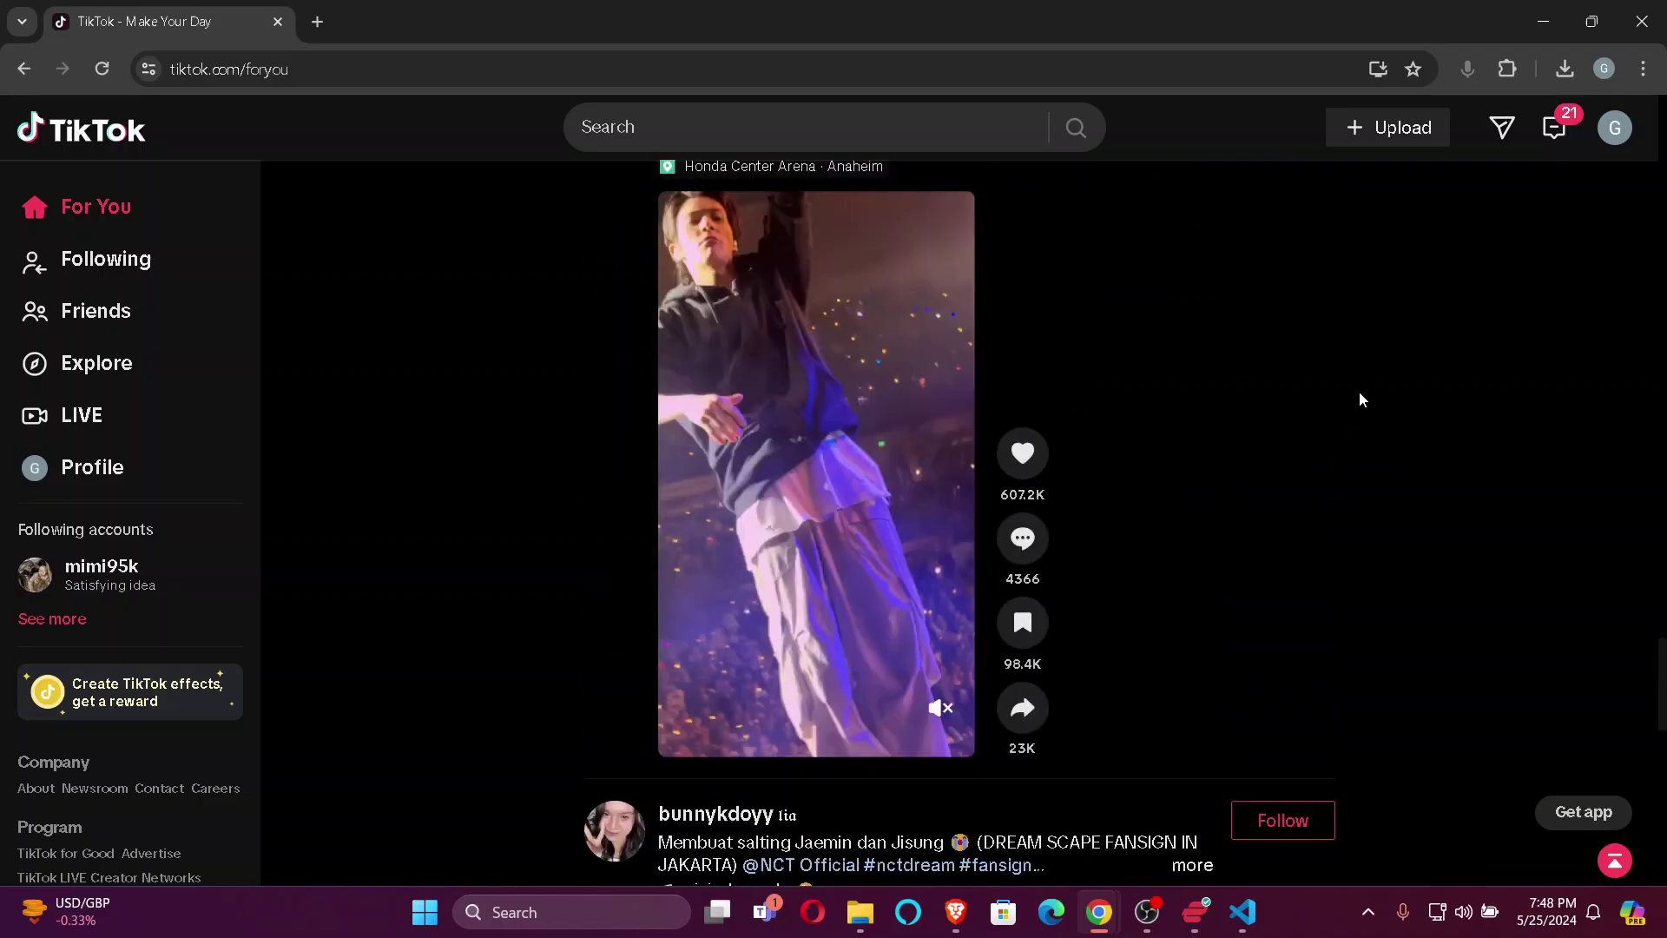
pyautogui.scroll(-3, 1359, 391)
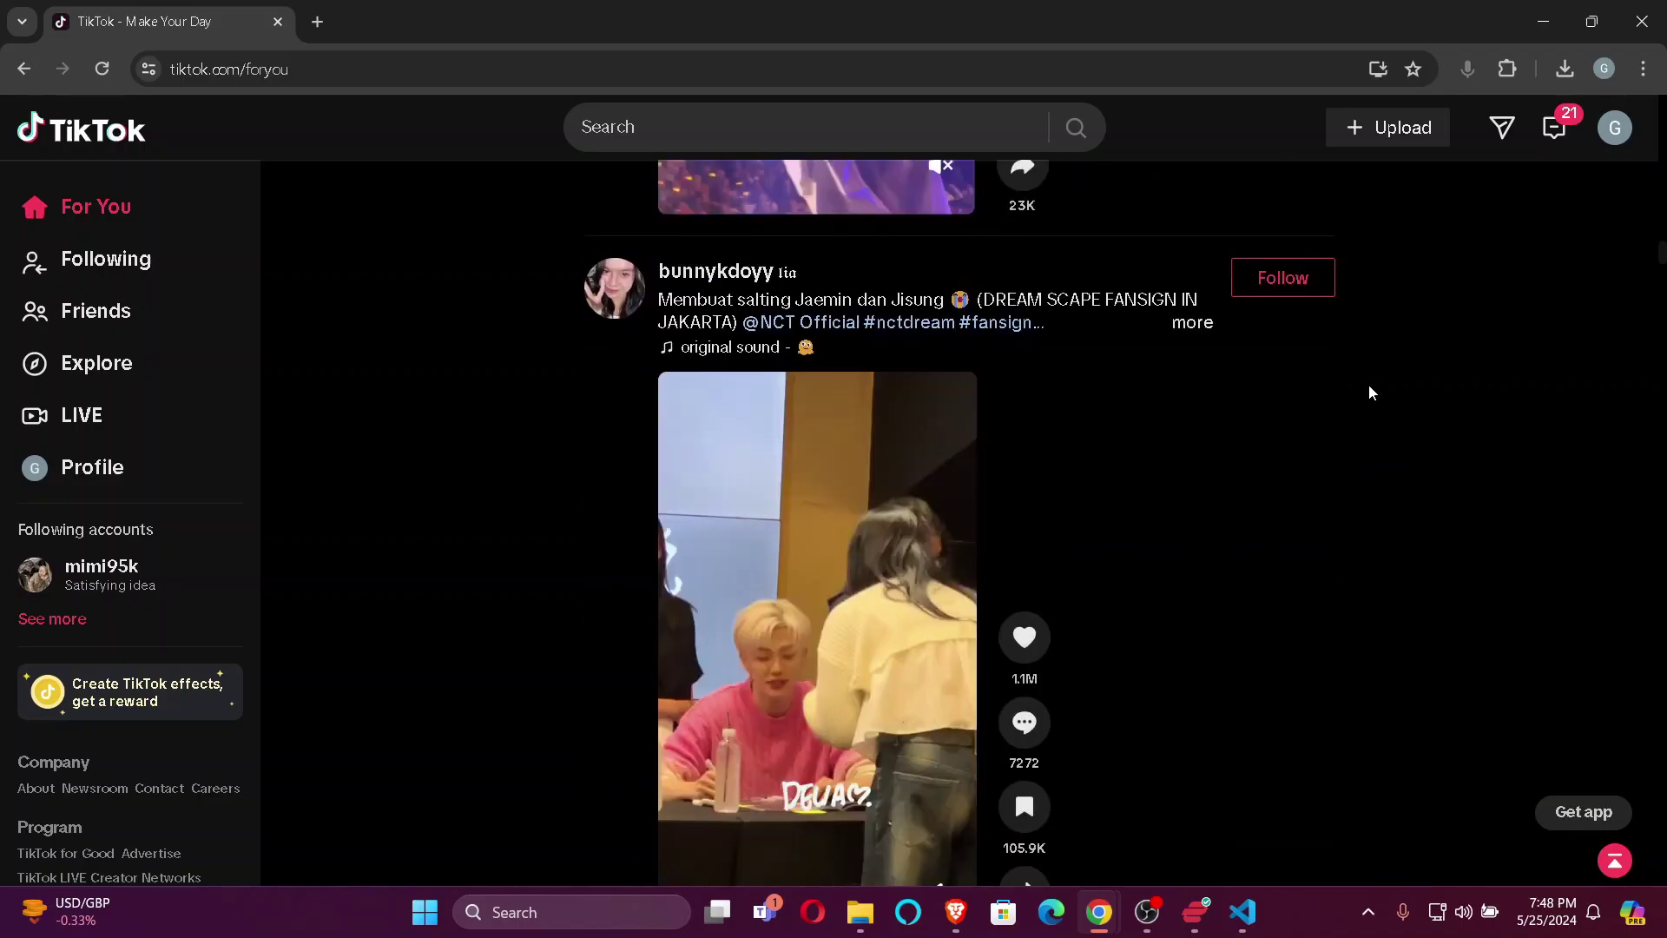
pyautogui.scroll(3, 1484, 470)
pyautogui.scroll(3, 1483, 469)
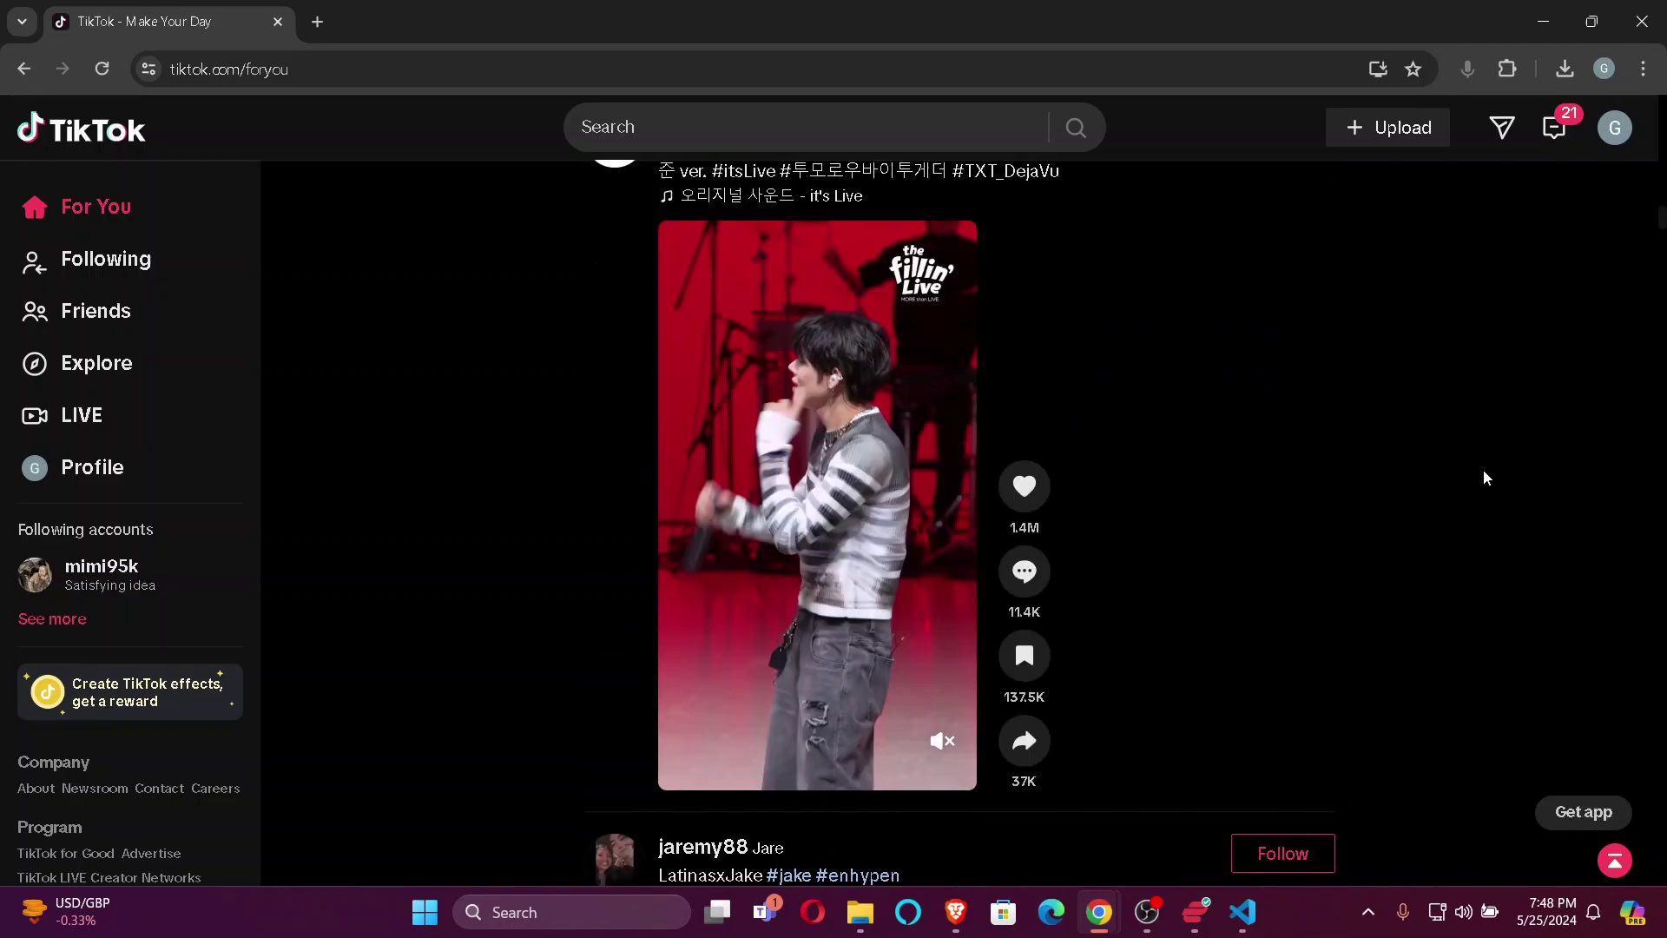
pyautogui.scroll(3, 1484, 470)
pyautogui.scroll(3, 1483, 467)
pyautogui.scroll(3, 1484, 466)
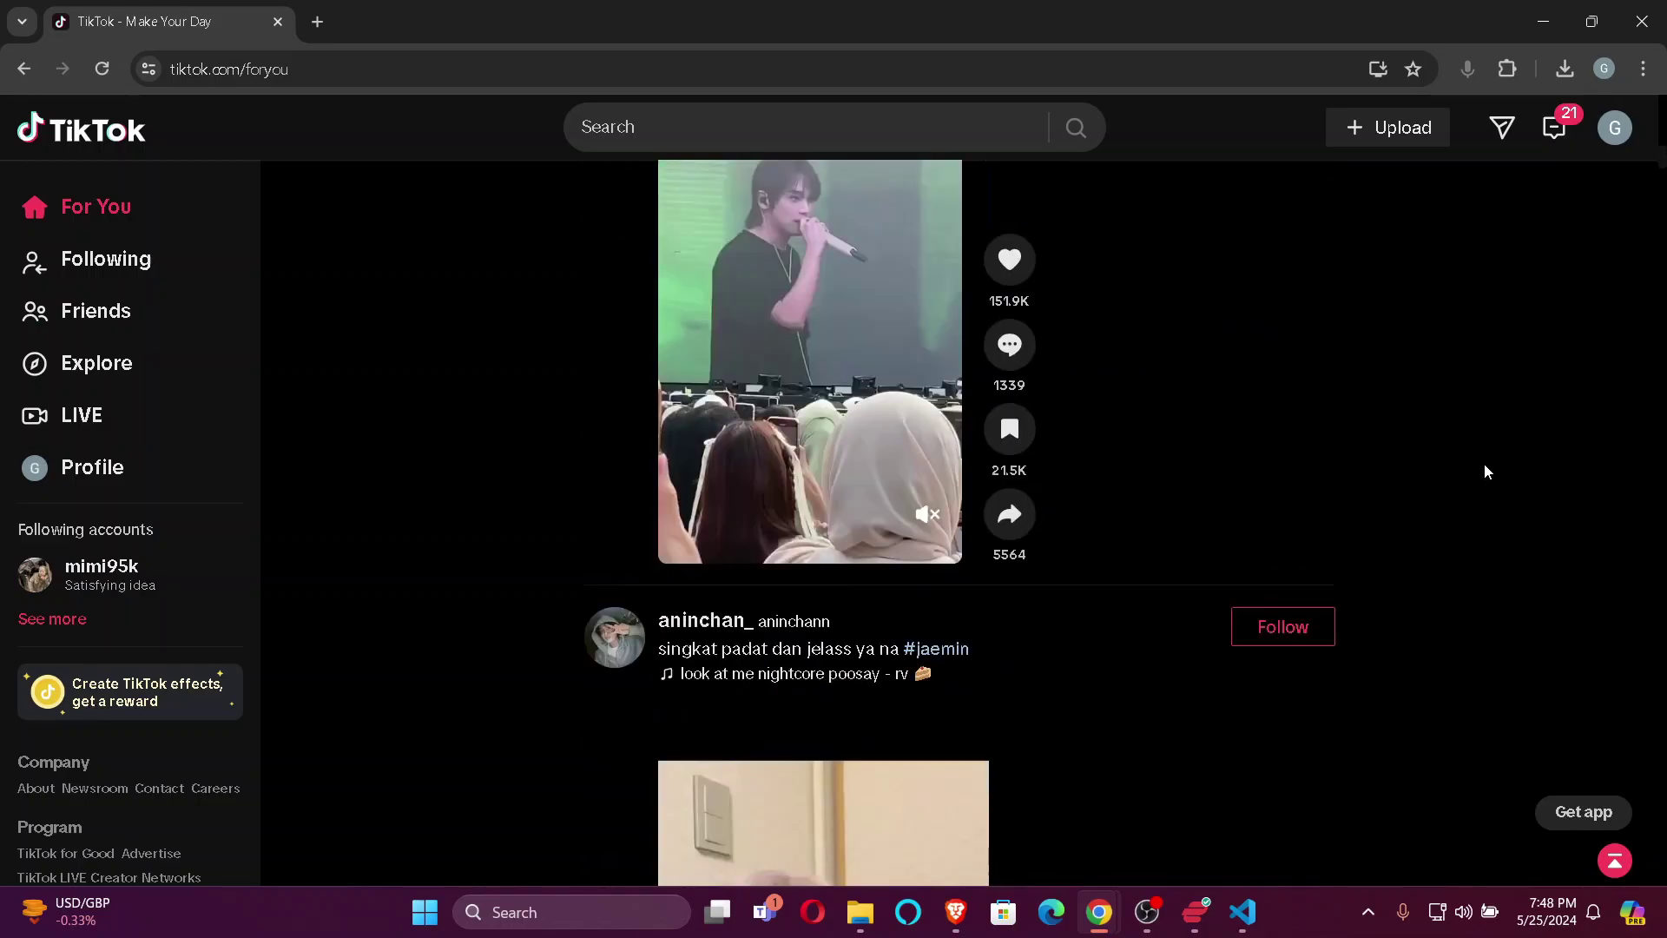
pyautogui.scroll(3, 1483, 463)
pyautogui.scroll(3, 1482, 464)
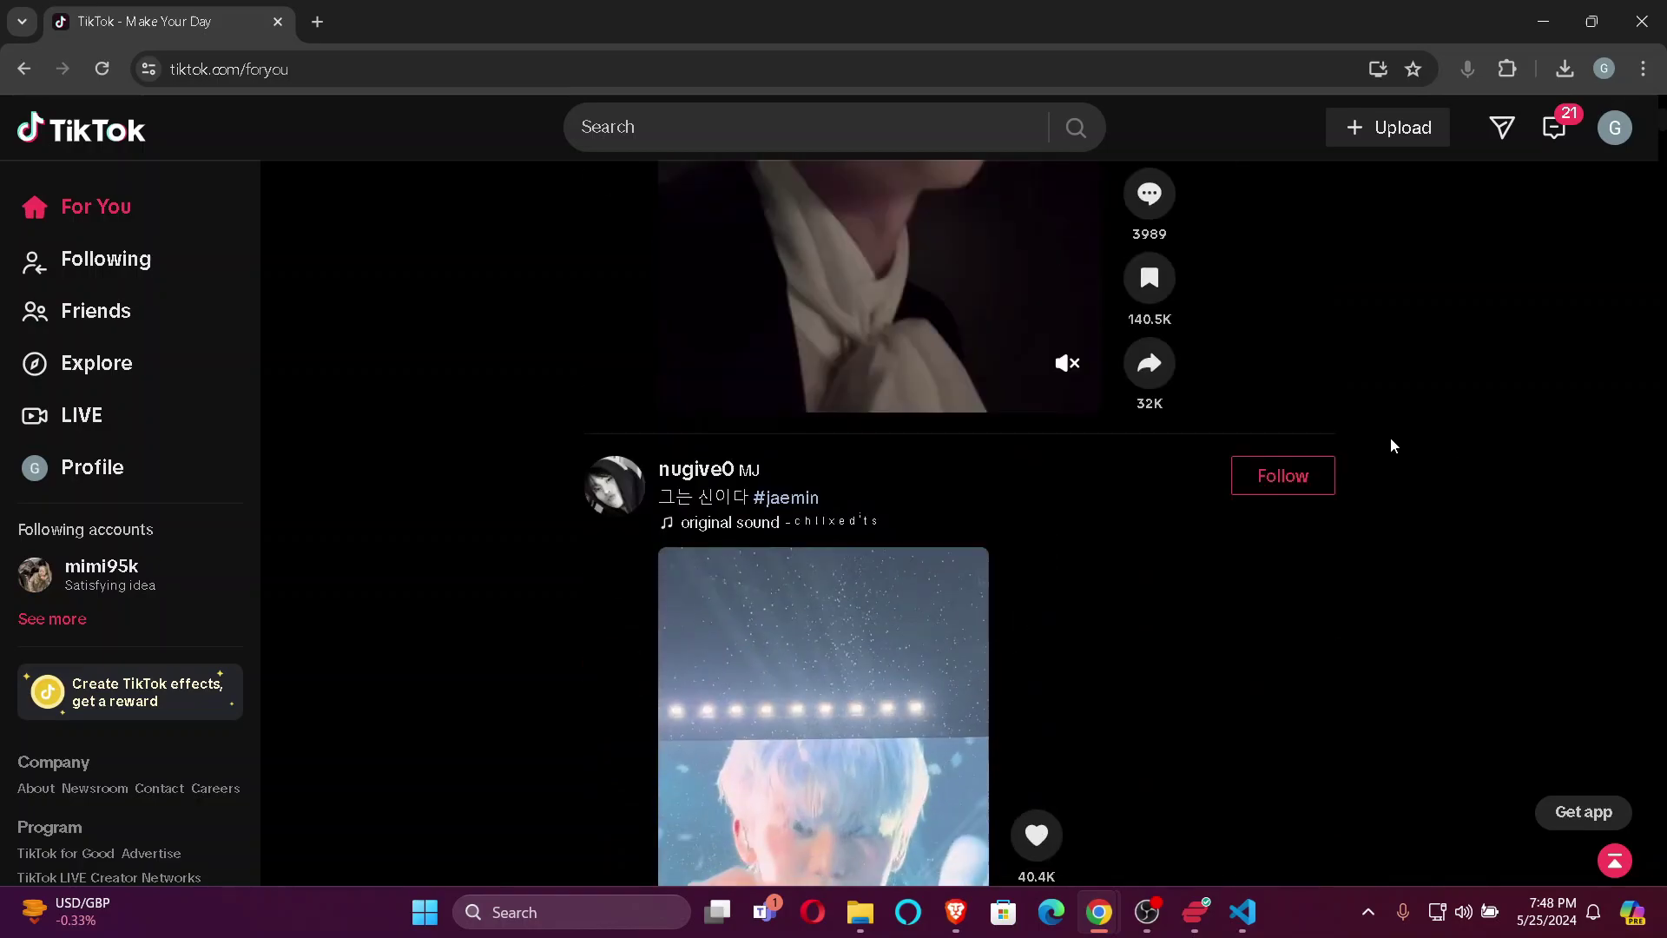
pyautogui.scroll(3, 1464, 394)
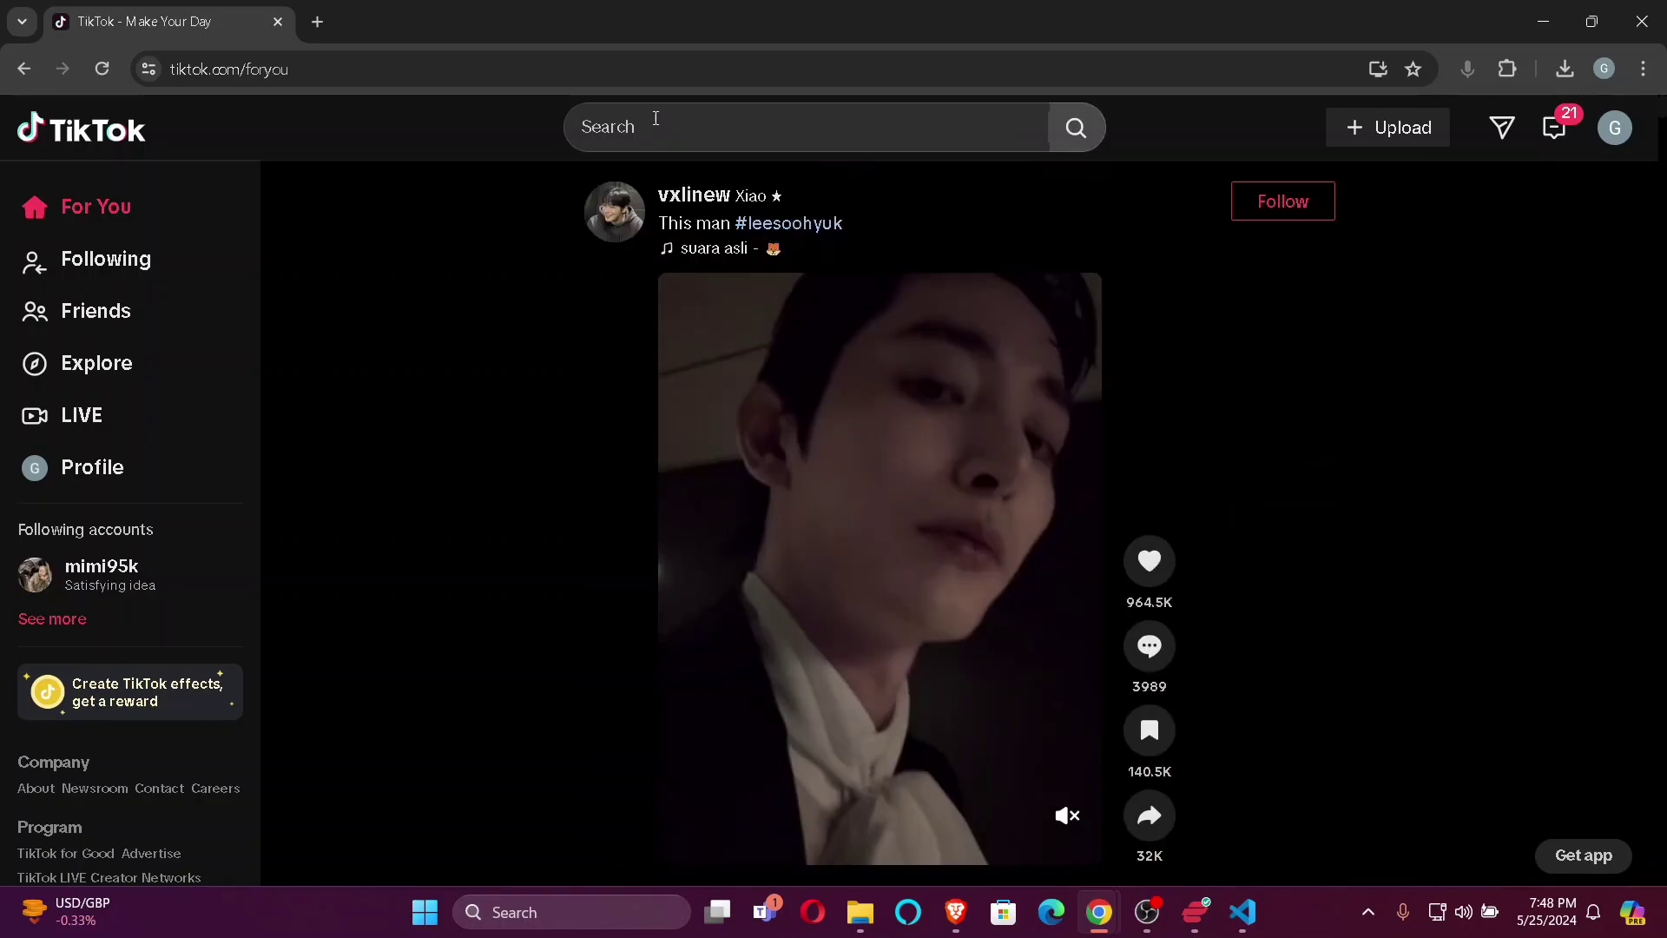
# - Search TikTok for "sammy" to list matching accounts like sammys and videos
pyautogui.click(735, 127)
pyautogui.write('sammy')
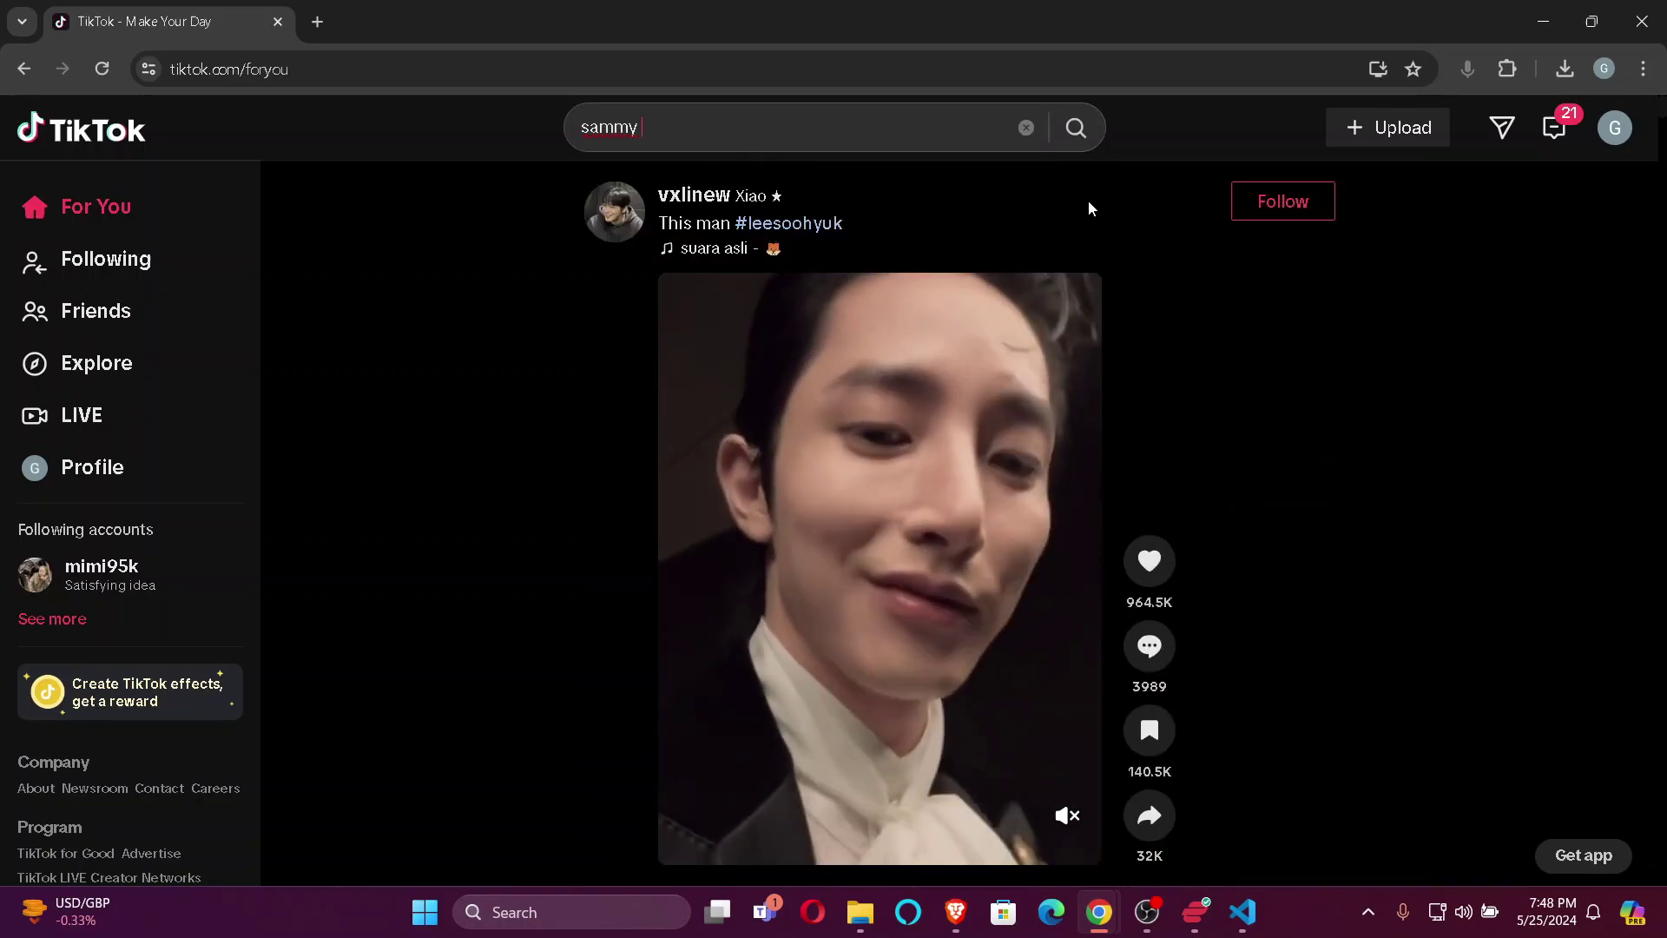
pyautogui.press('Return')
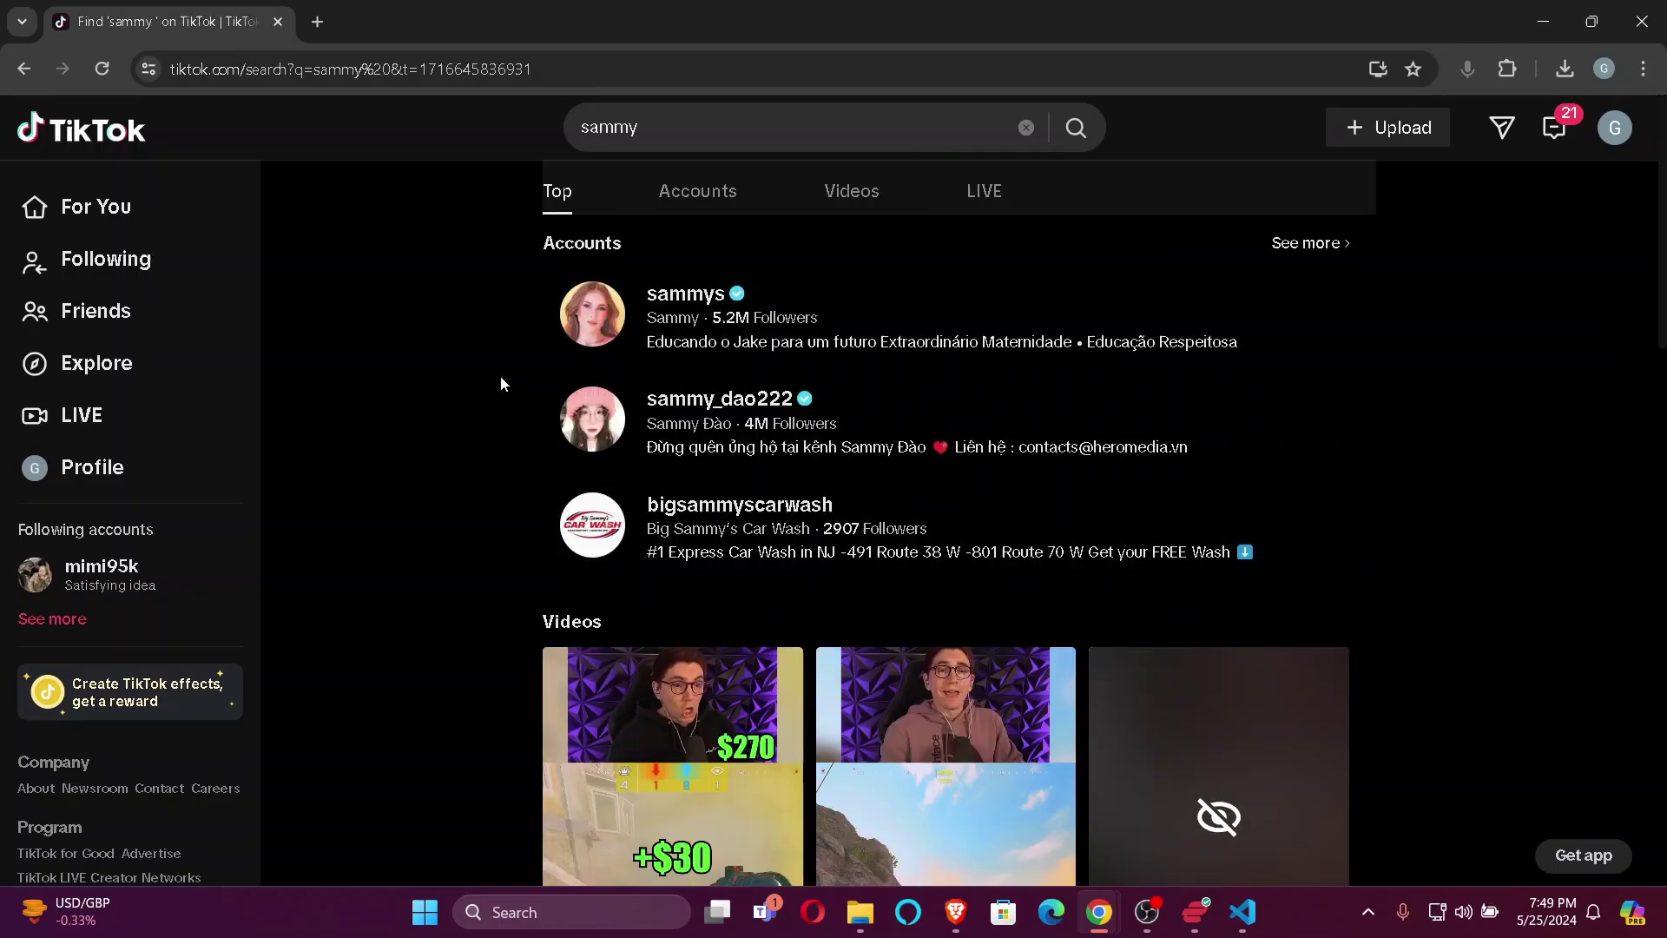
pyautogui.click(595, 332)
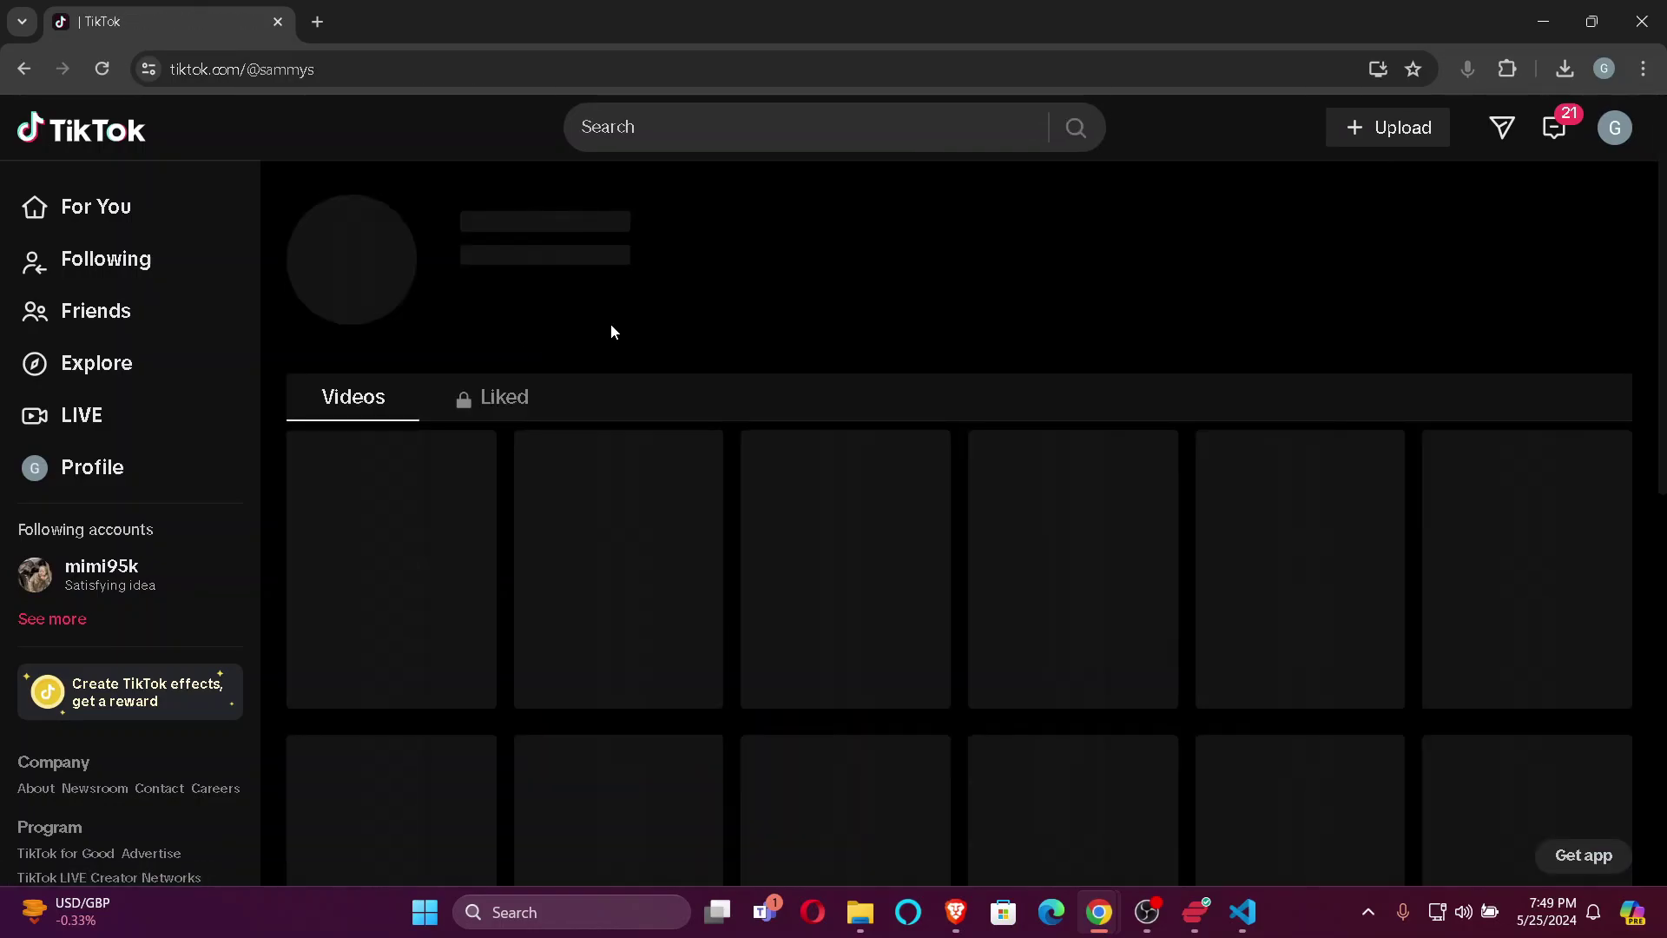
pyautogui.click(599, 313)
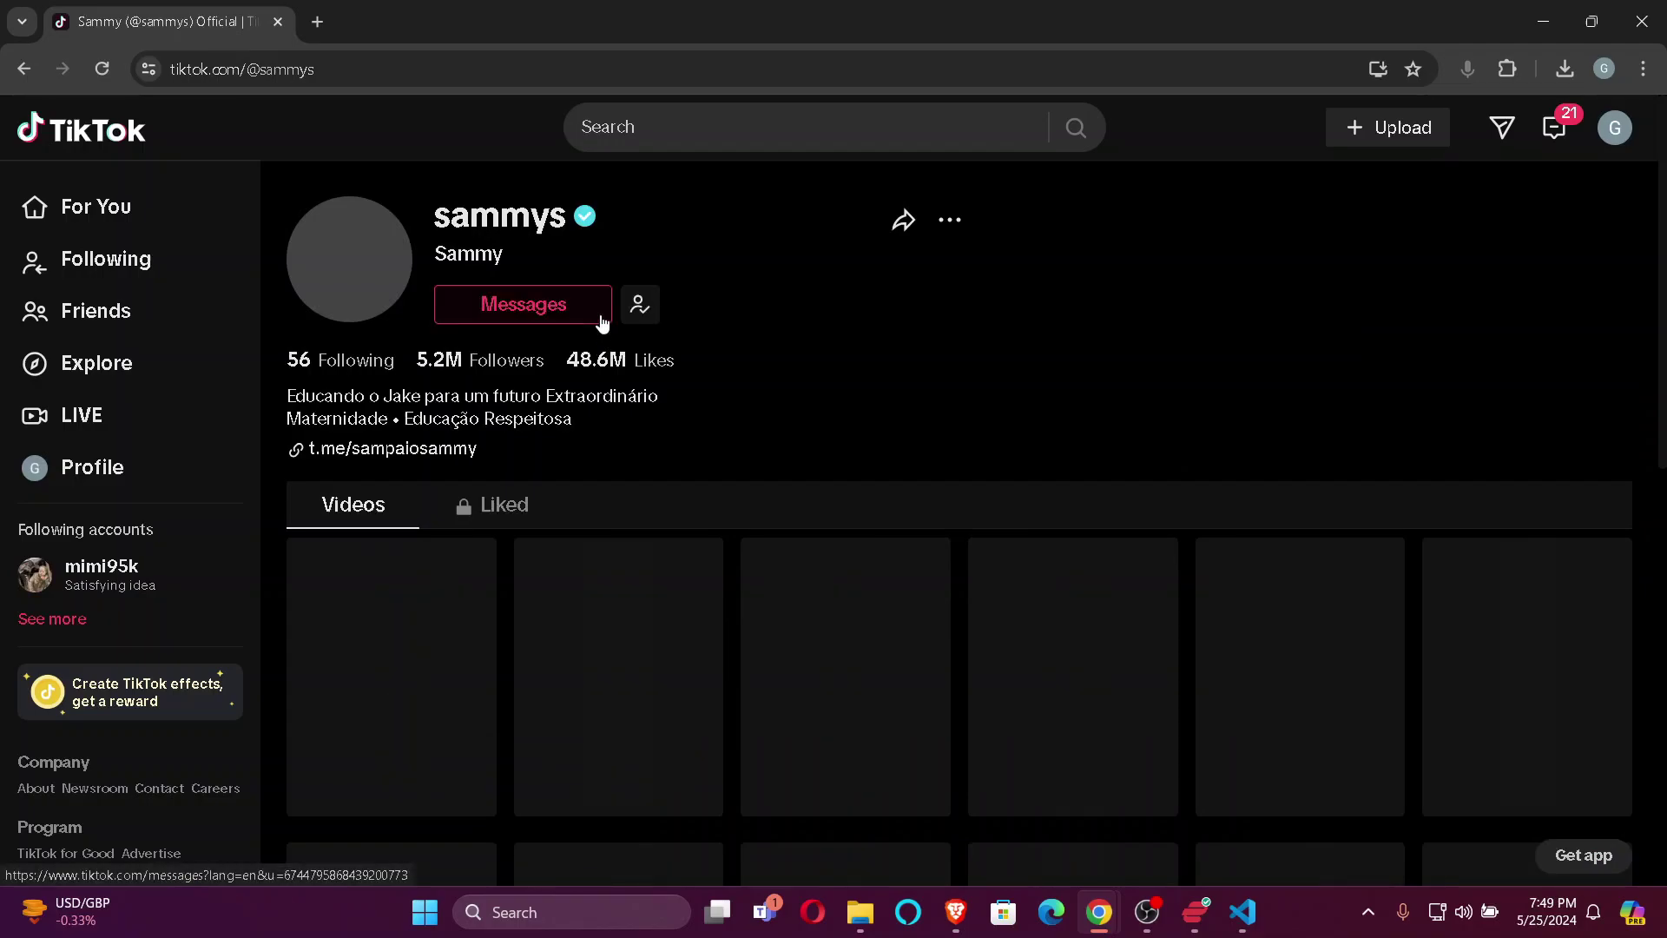
pyautogui.click(638, 305)
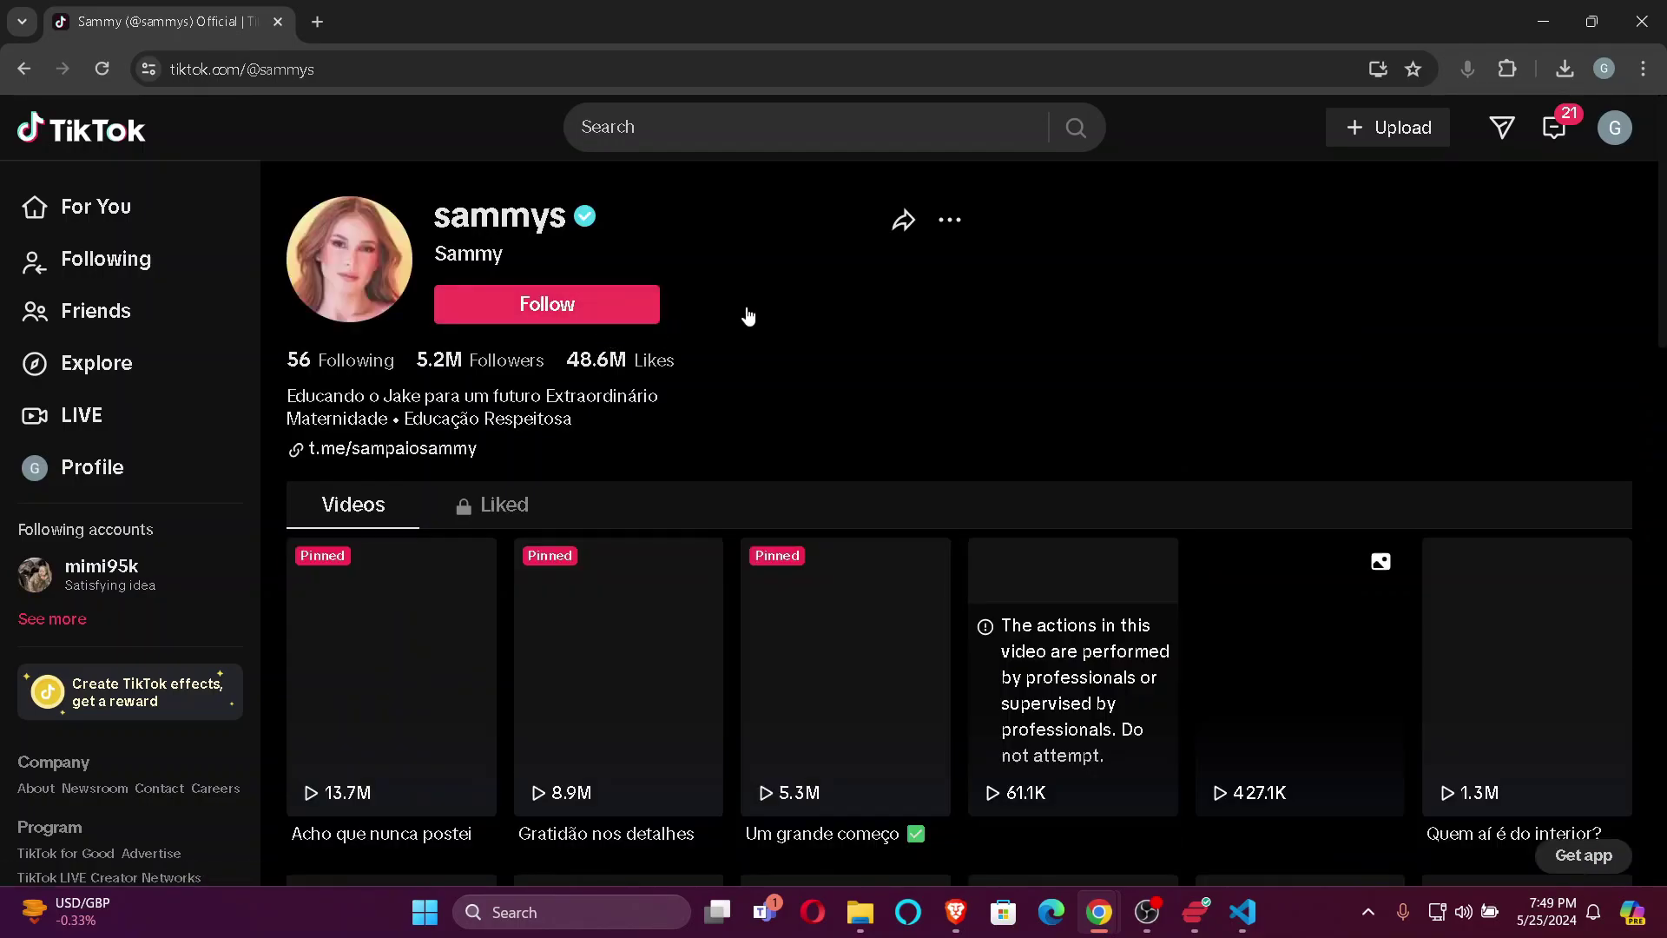